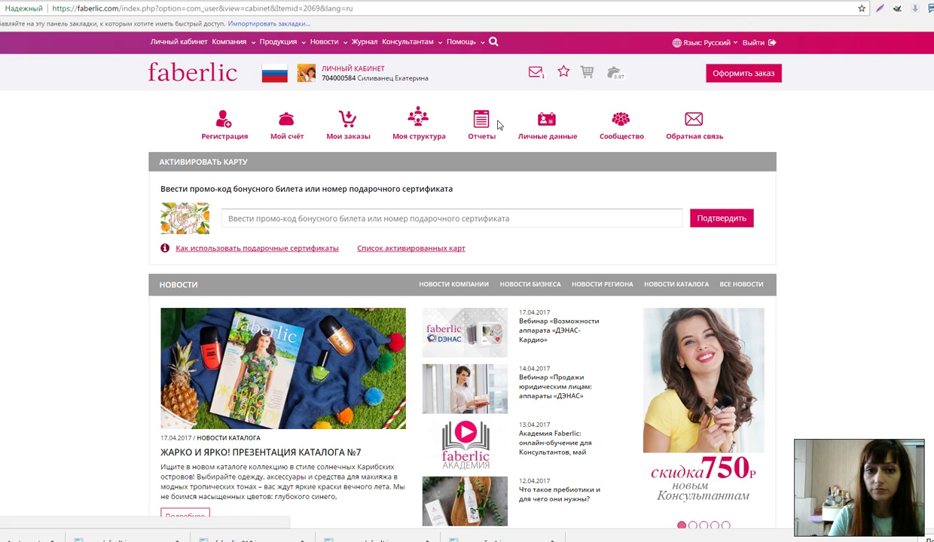
Sign out of the personal cabinet and open the Онлайн-регистрация consultant form
left_click(471, 119)
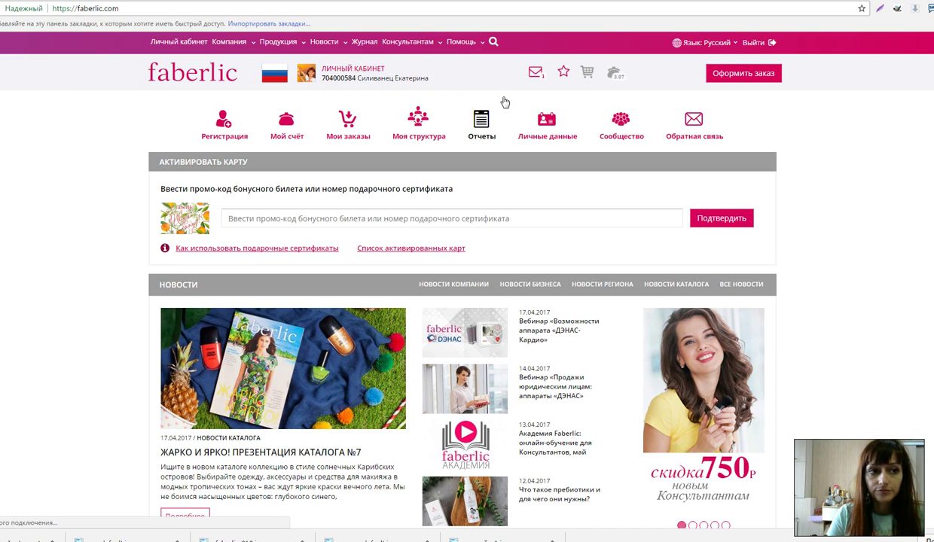
left_click(768, 43)
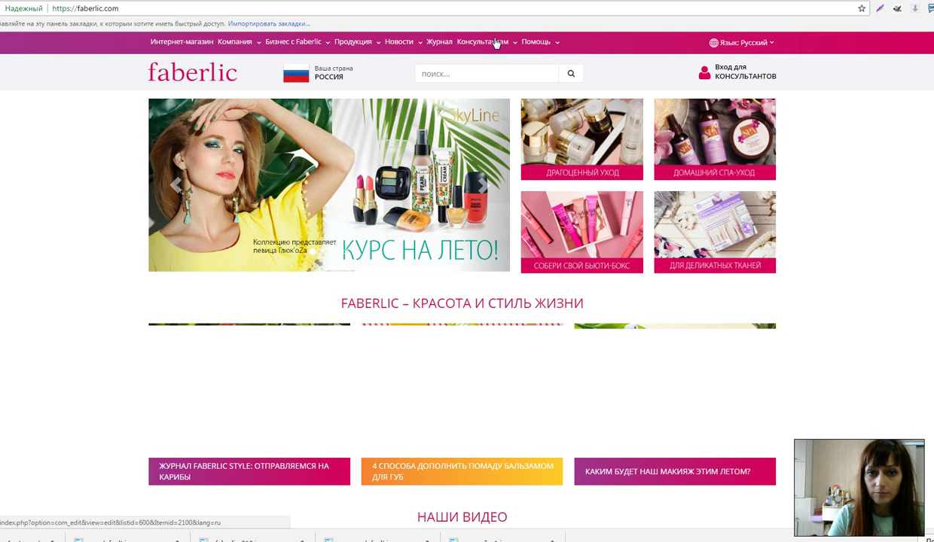
mouse_move(508, 47)
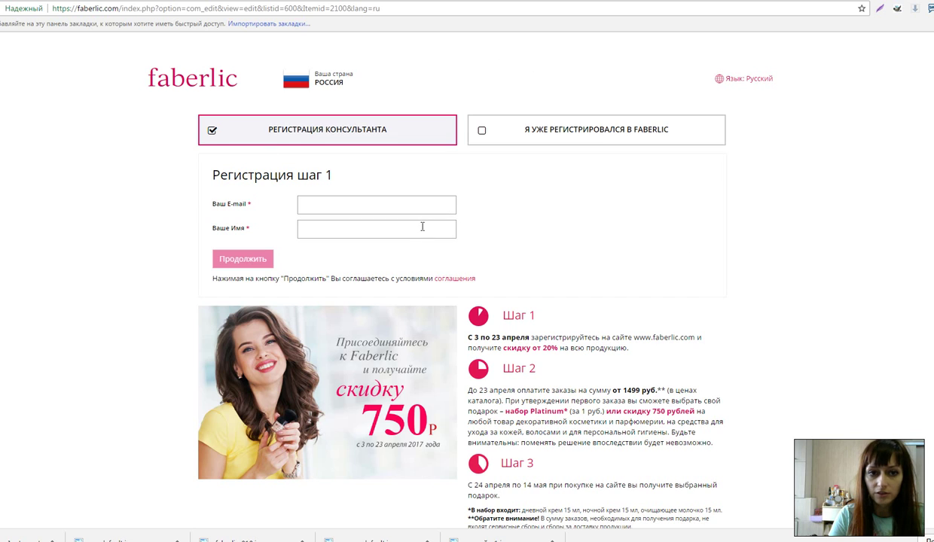
Enter the new consultant's e-mail and corrected first name on step 1, then continue
left_click(332, 203)
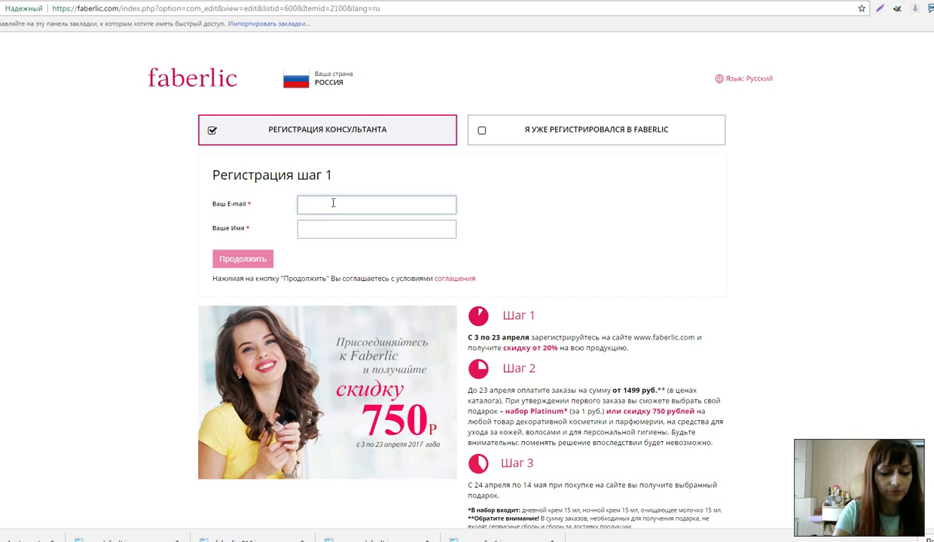
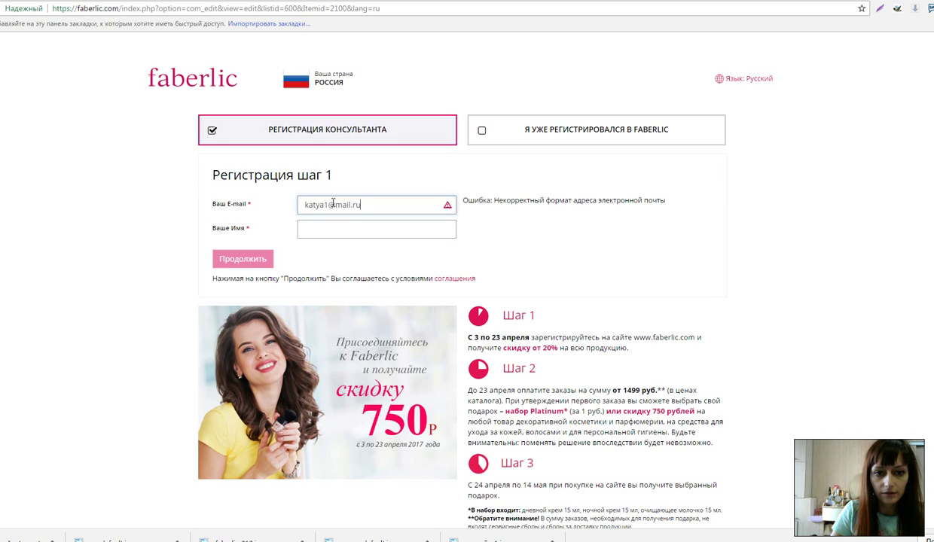
left_click(310, 221)
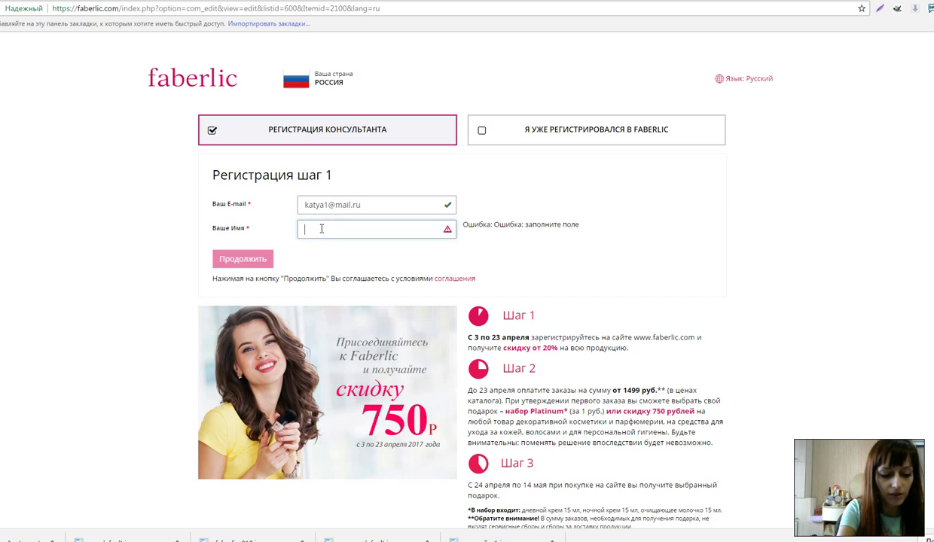
type("Екатер")
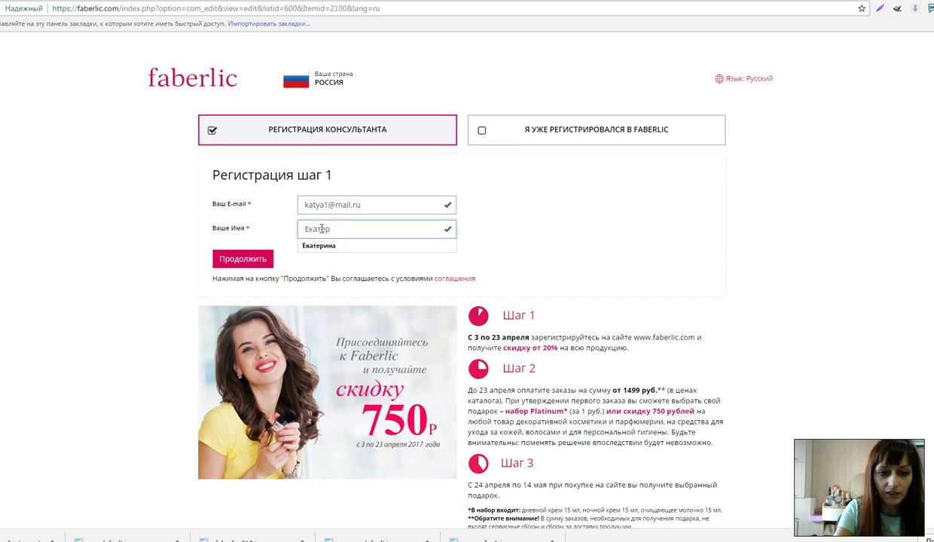
key("BackSpace")
key("BackSpace")
key("BackSpace")
key("BackSpace")
key("BackSpace")
key("BackSpace")
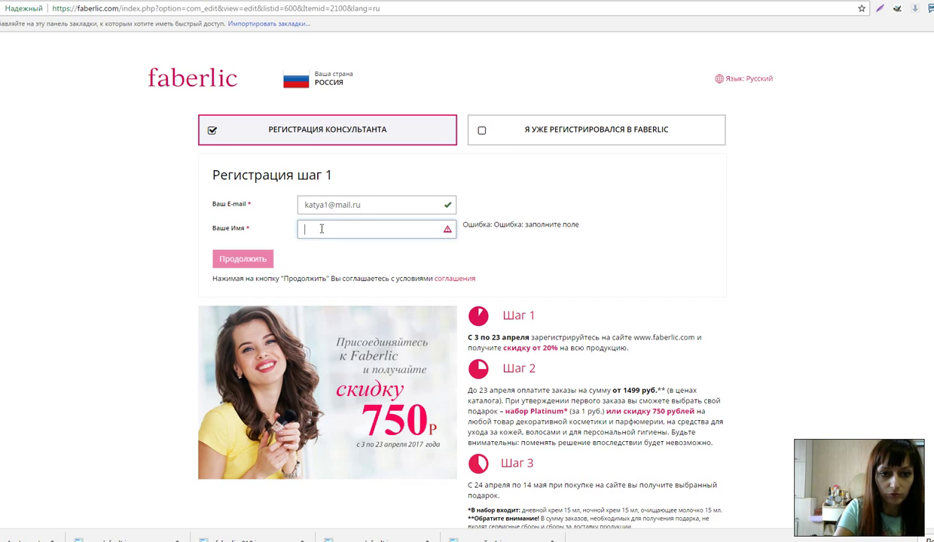
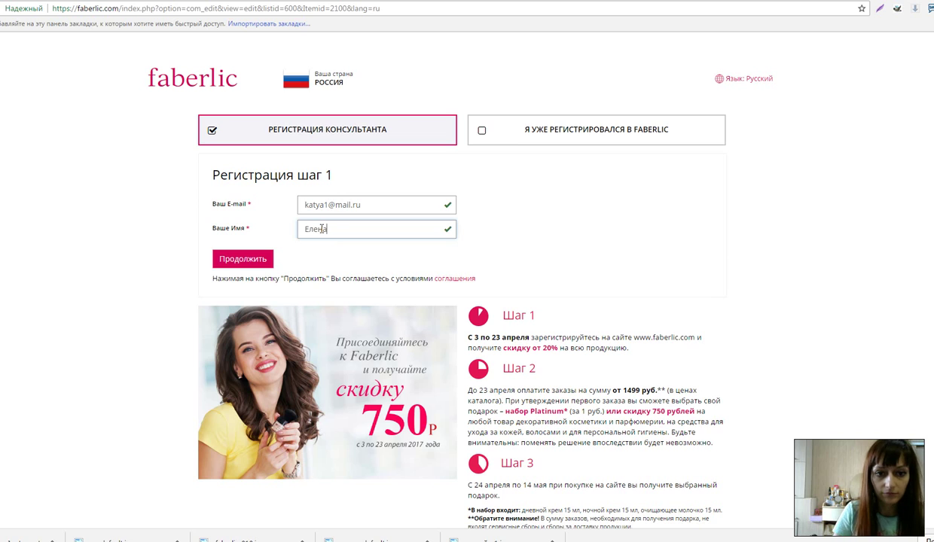
left_click(254, 263)
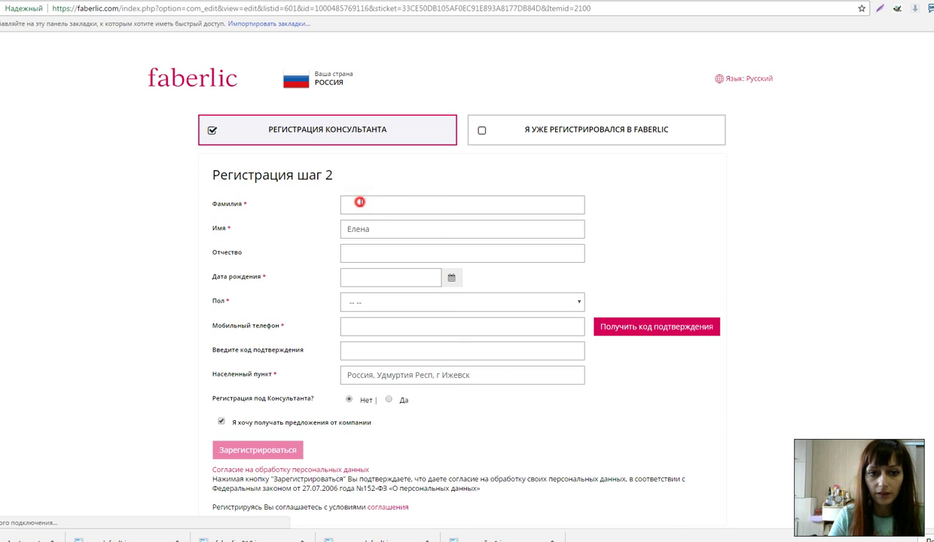
left_click(360, 202)
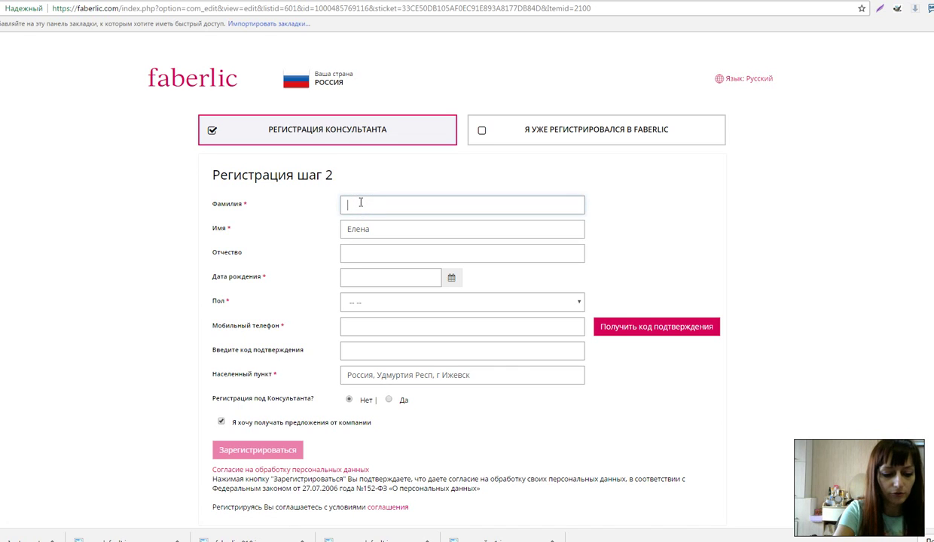
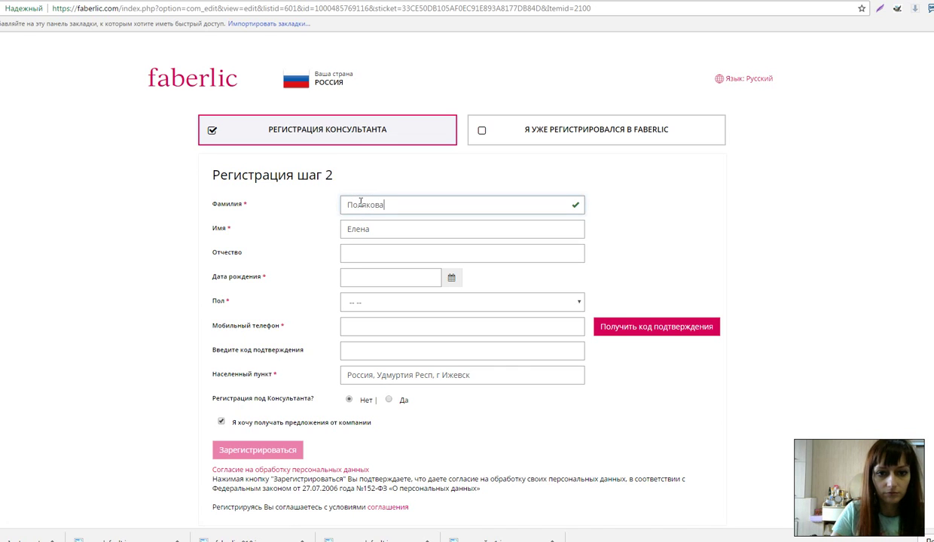
left_click(366, 248)
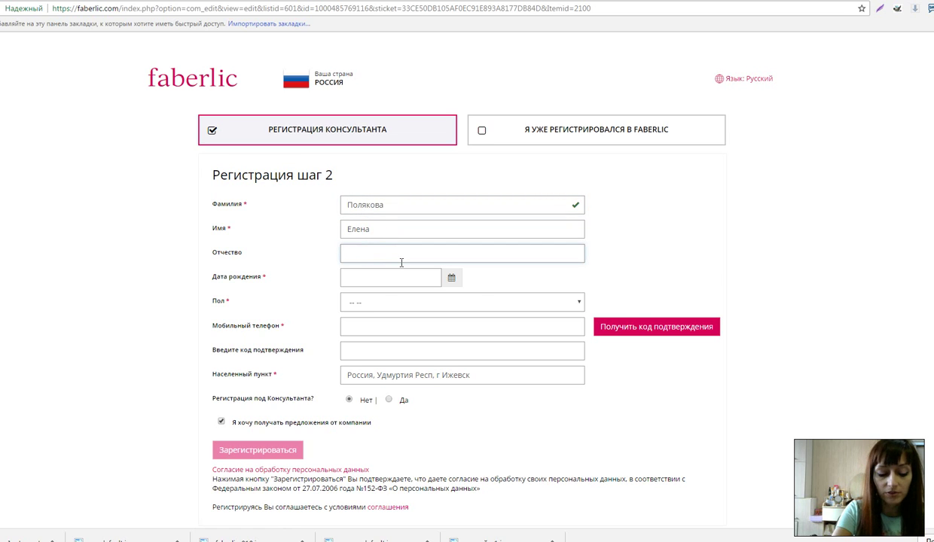
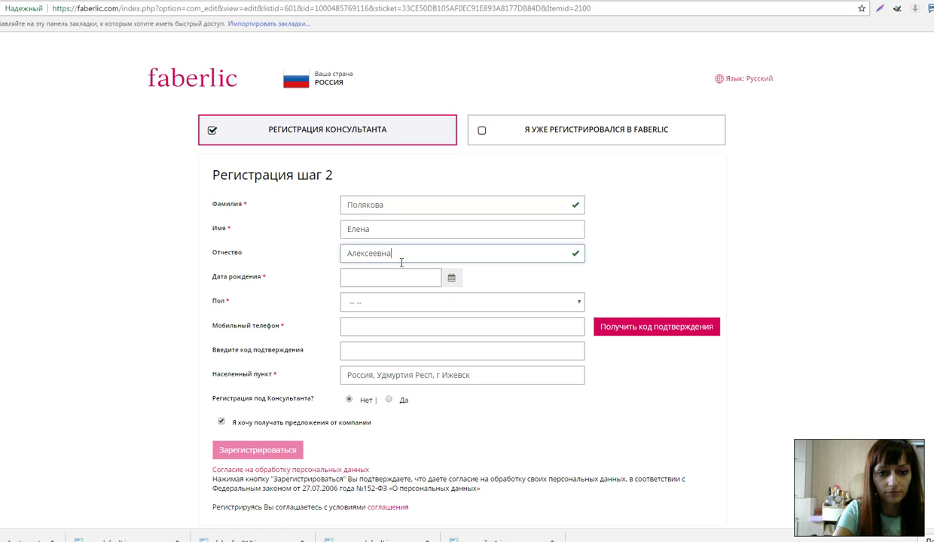
left_click(369, 273)
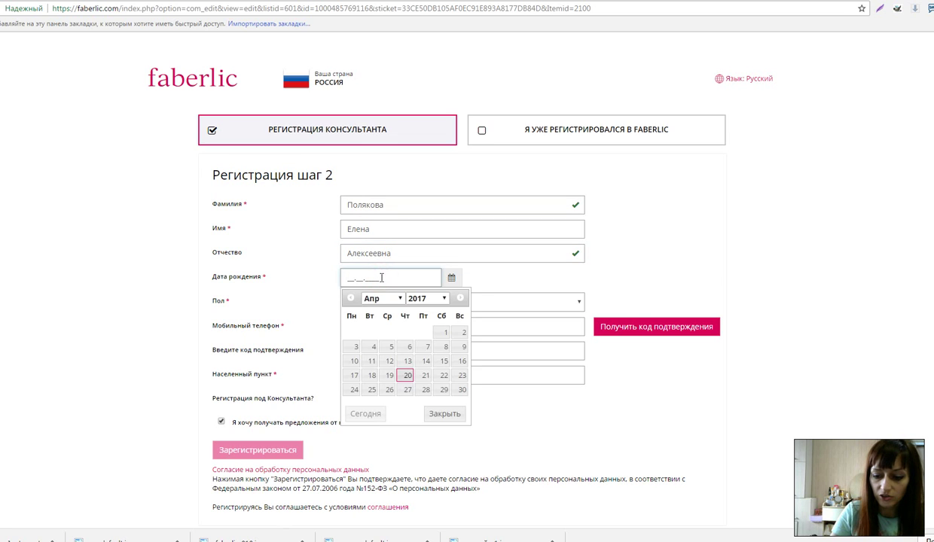
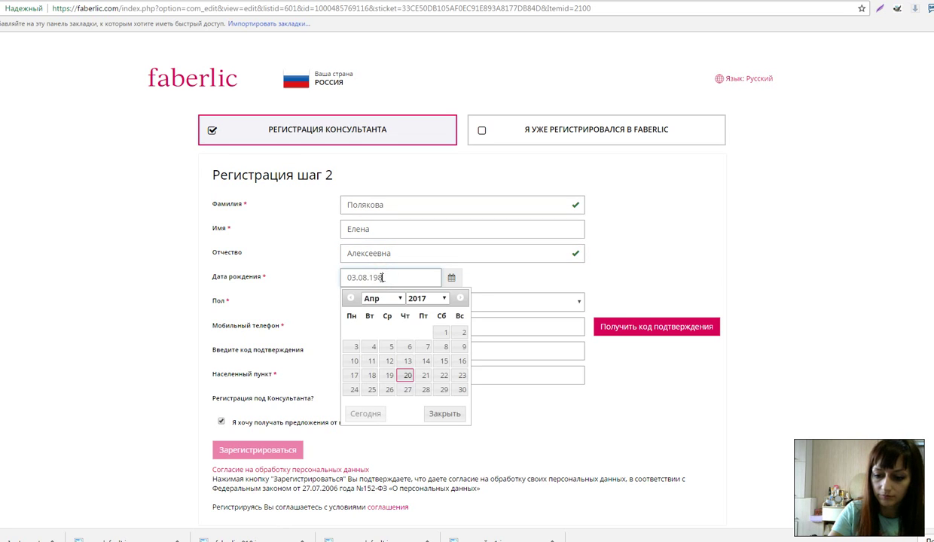
left_click(315, 260)
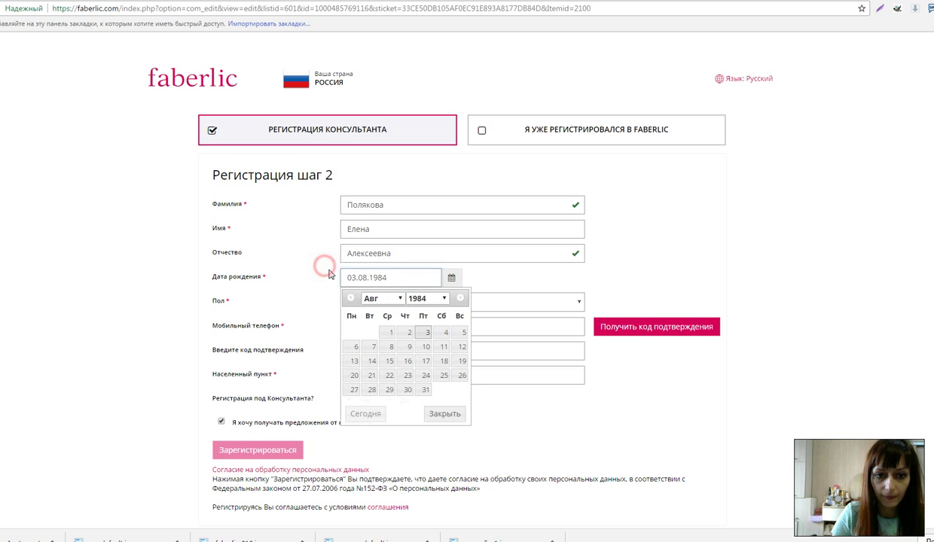
left_click(350, 301)
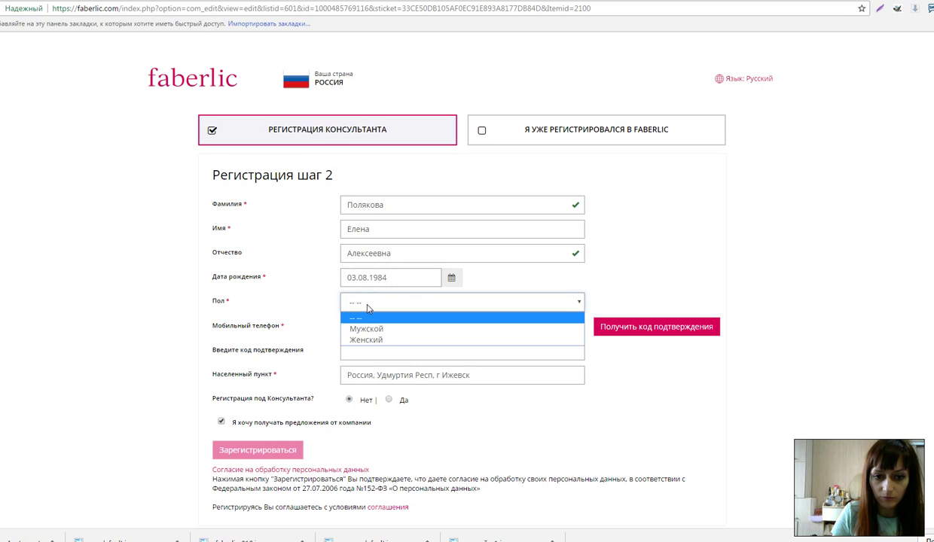
Set gender to Женский, enter the Россия +7 mobile number, and keep Izhevsk as locality
left_click(397, 339)
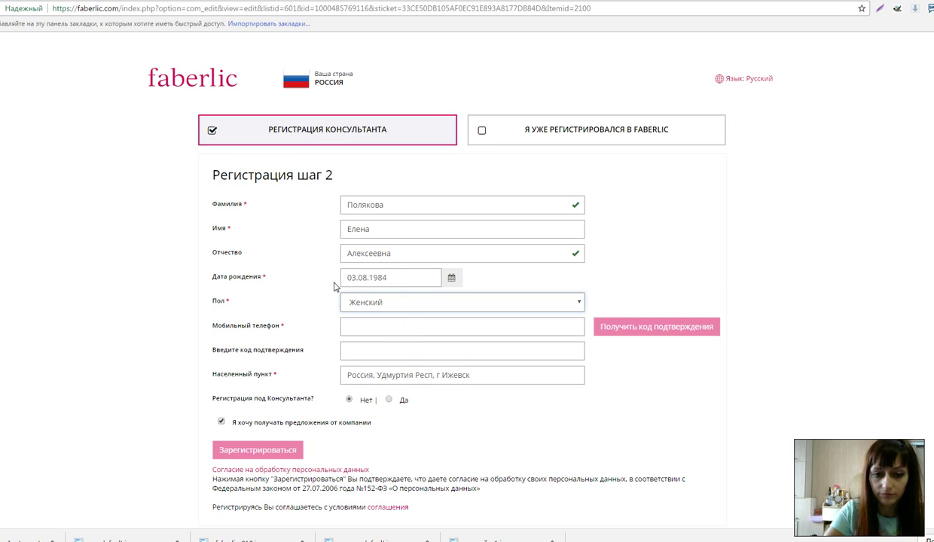
left_click(347, 325)
left_click(375, 327)
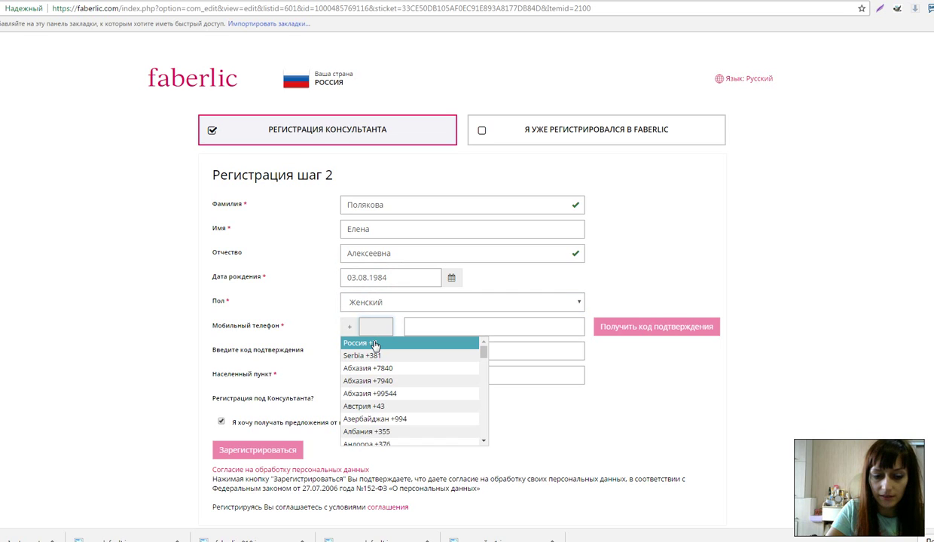
left_click(375, 343)
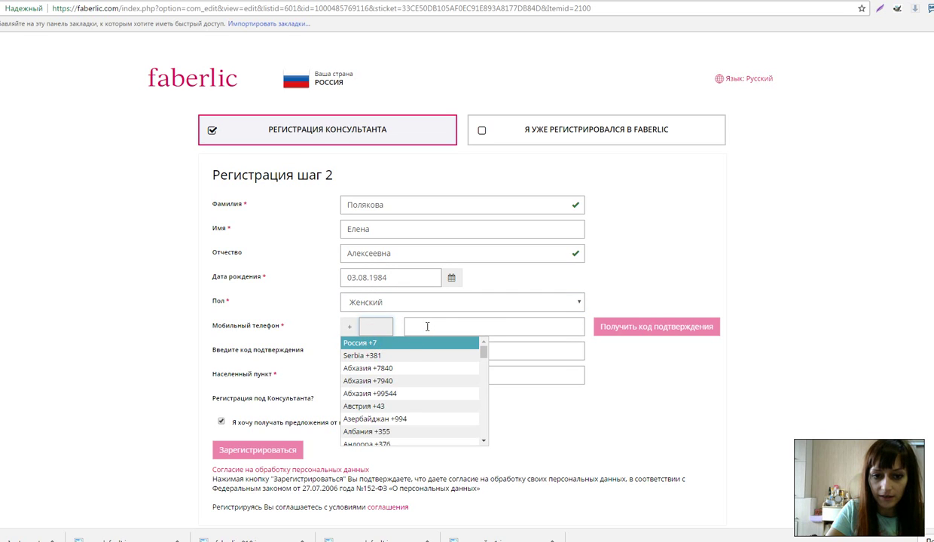
left_click(419, 326)
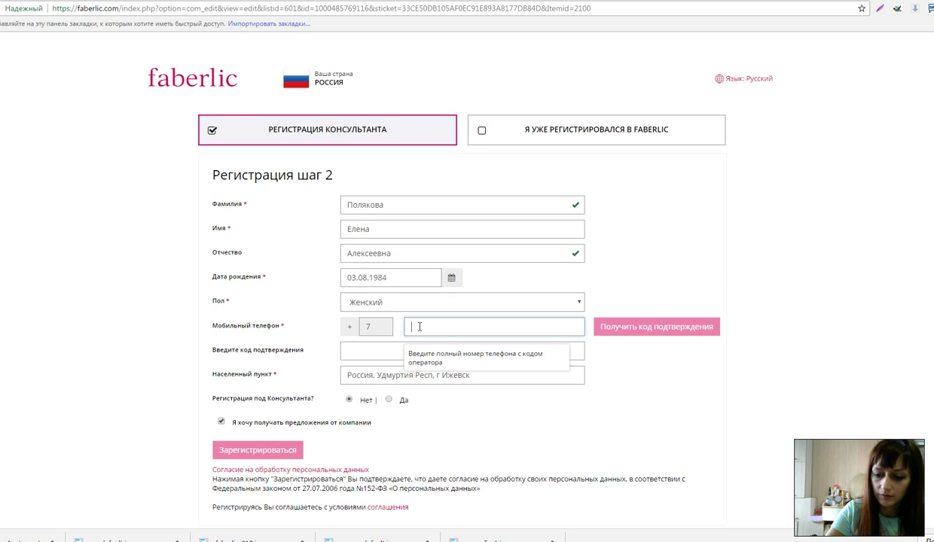
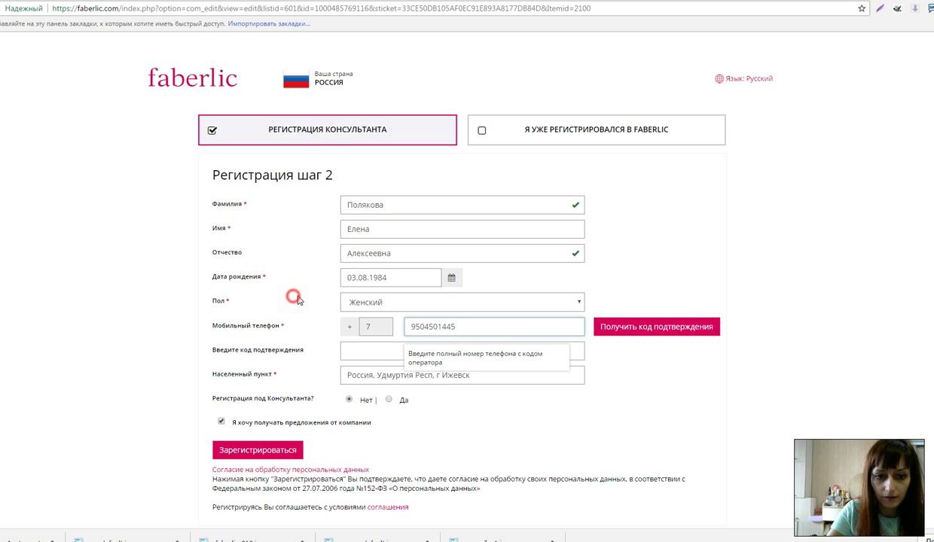
left_click(426, 415)
left_click(477, 375)
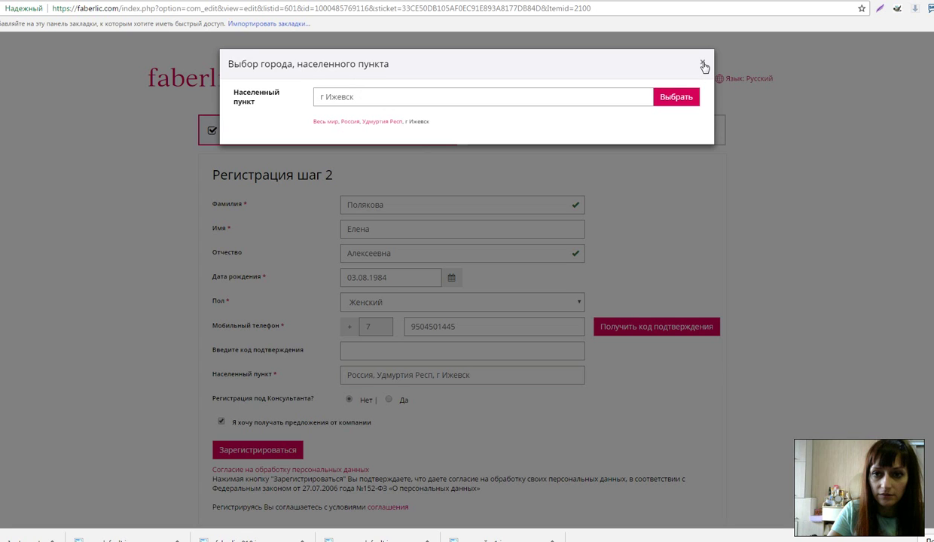
left_click(413, 389)
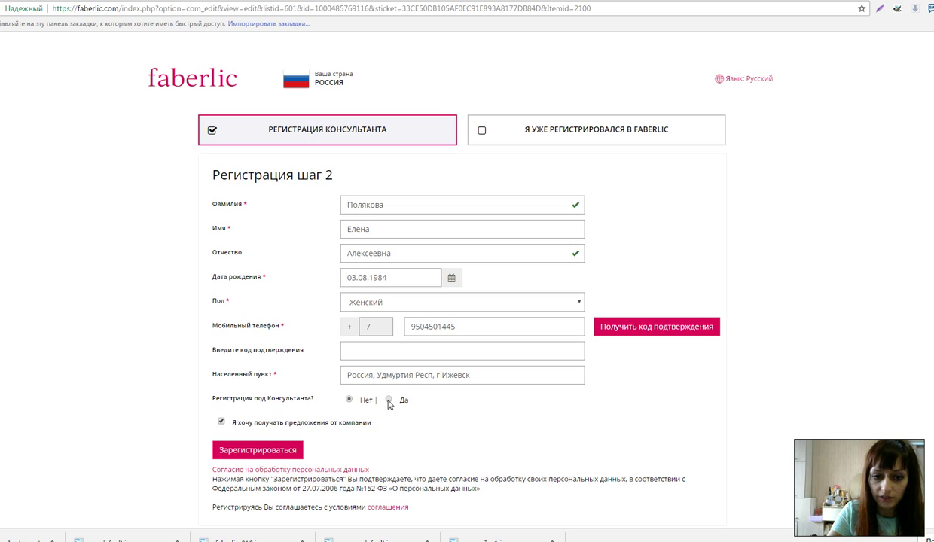
Register under a sponsor by picking the suggested sponsor's consultant number, then submit the form
left_click(388, 402)
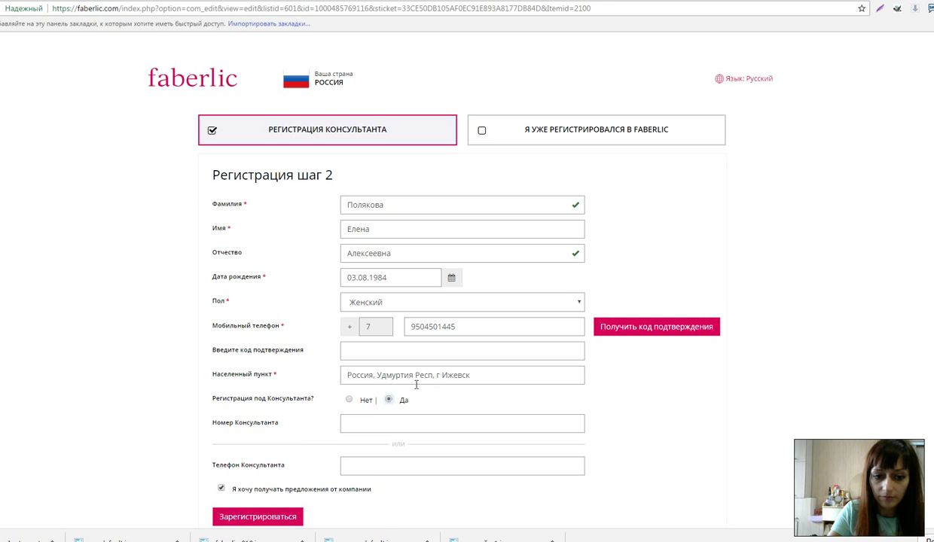
scroll(416, 384, "down", 1)
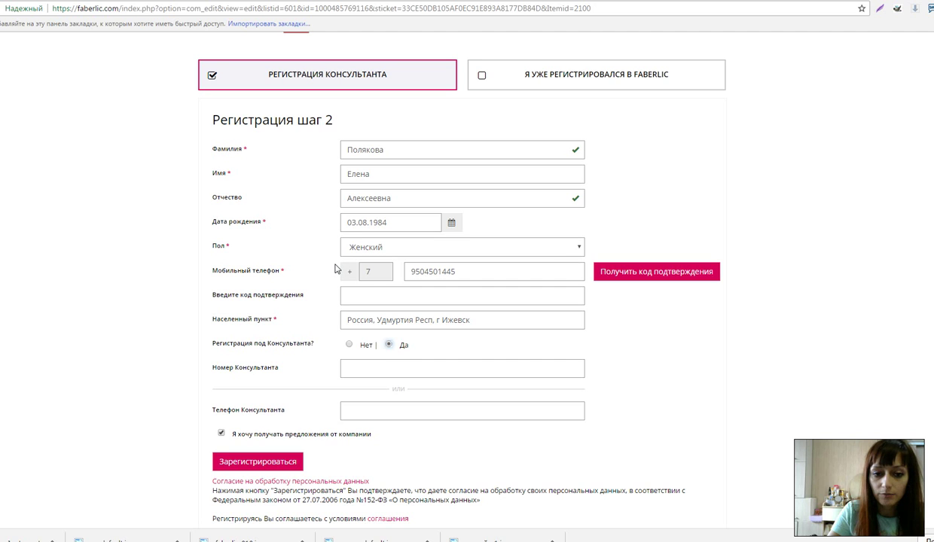
left_click(356, 369)
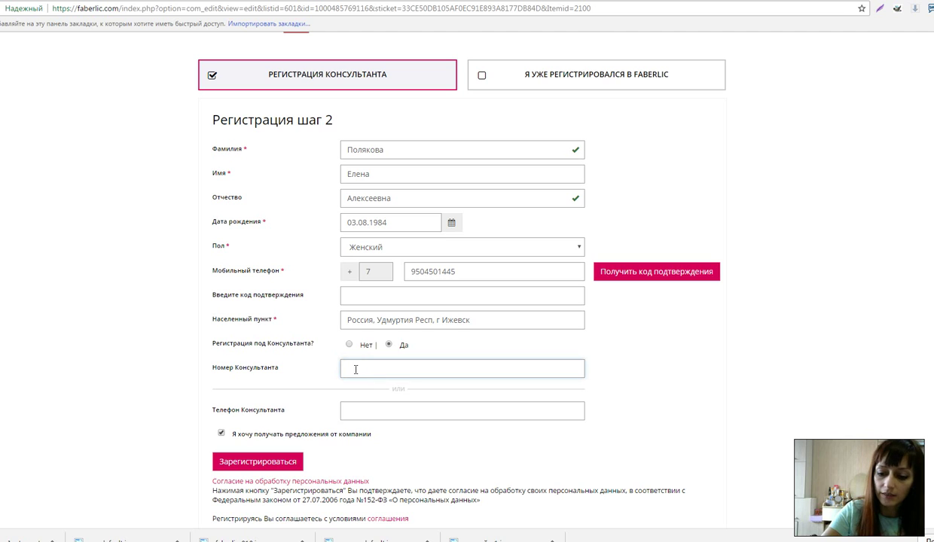
type("704000584")
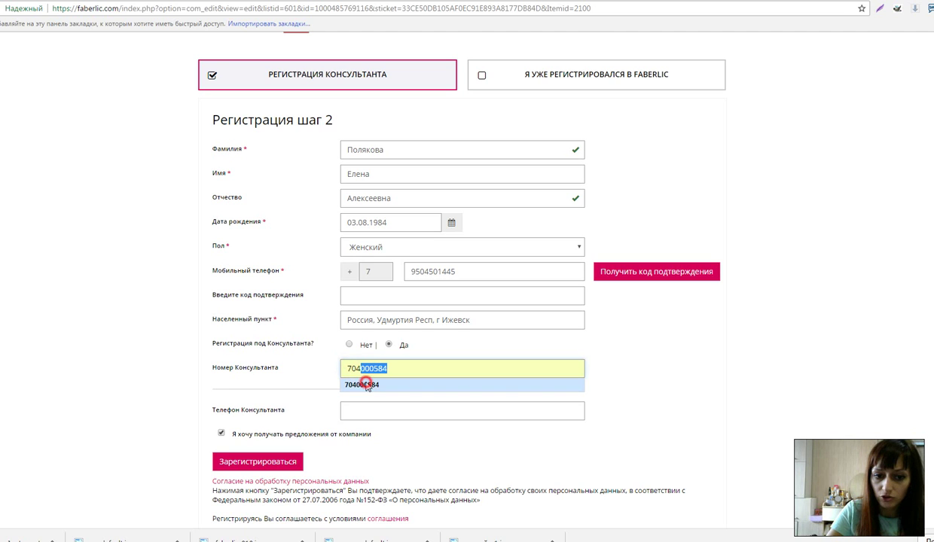
left_click(366, 385)
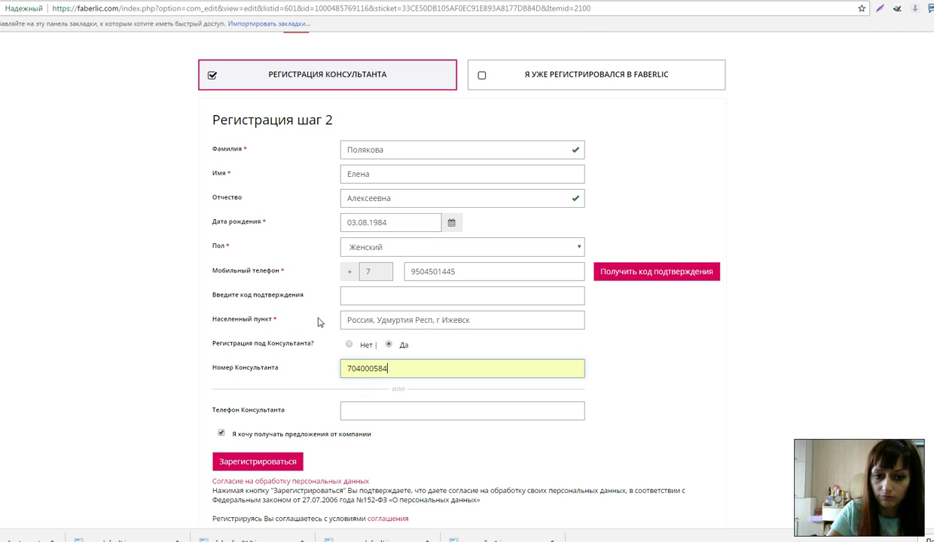
left_click(619, 349)
scroll(444, 320, "down", 1)
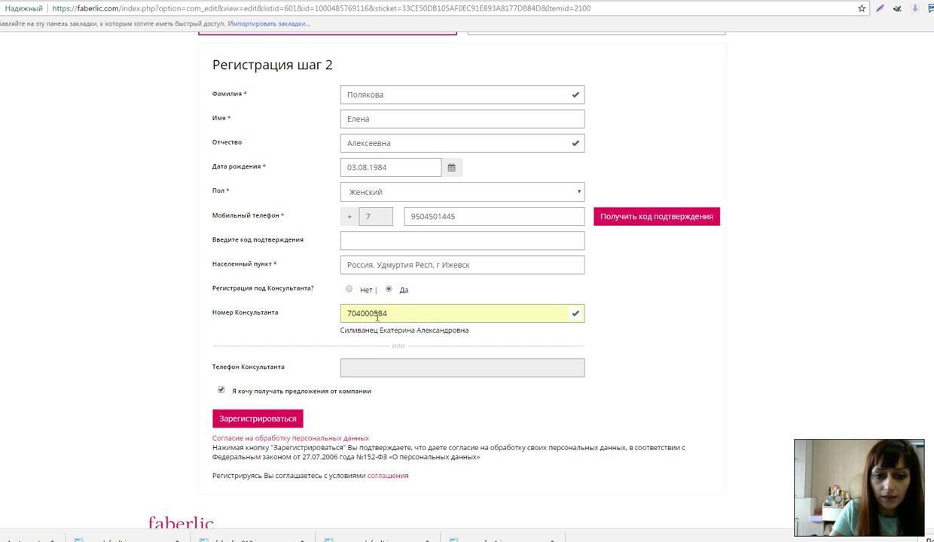
left_click(259, 421)
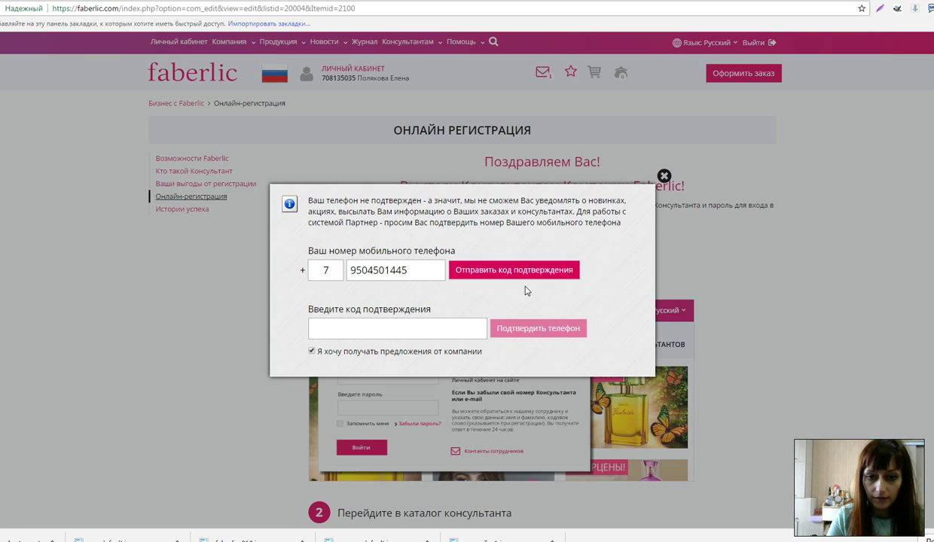
Send a confirmation code to the mobile phone and close the confirmation popup
left_click(488, 273)
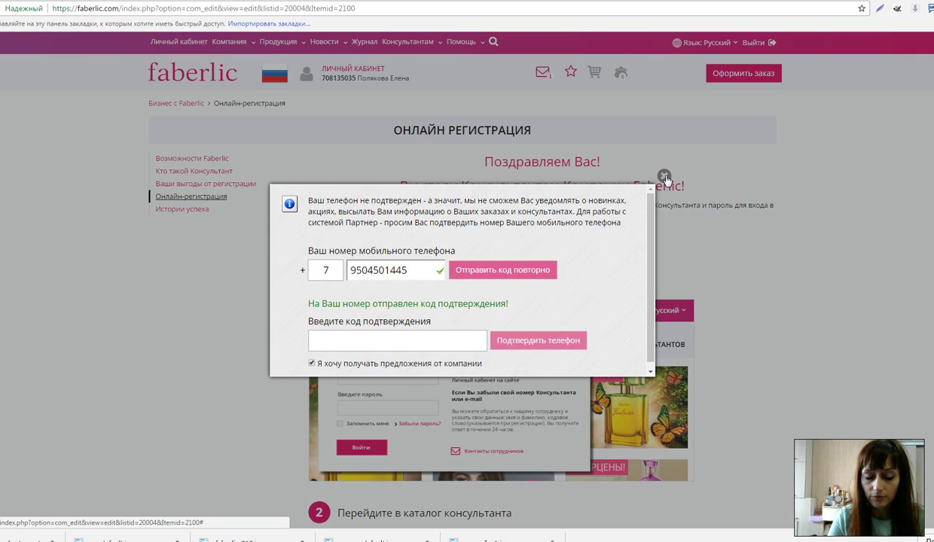
left_click(664, 177)
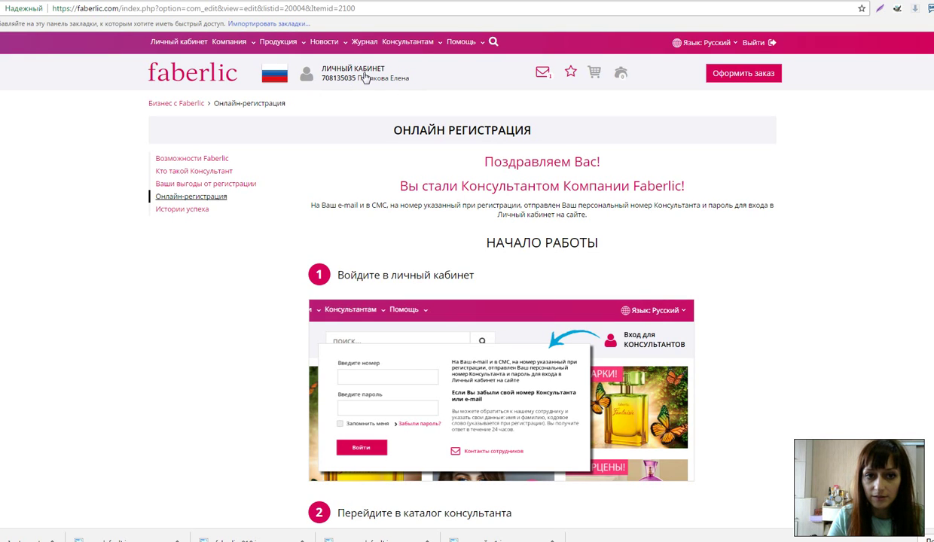
Go through the personal cabinet to the Личные данные Настройки tab, dismissing the phone prompts
left_click(360, 68)
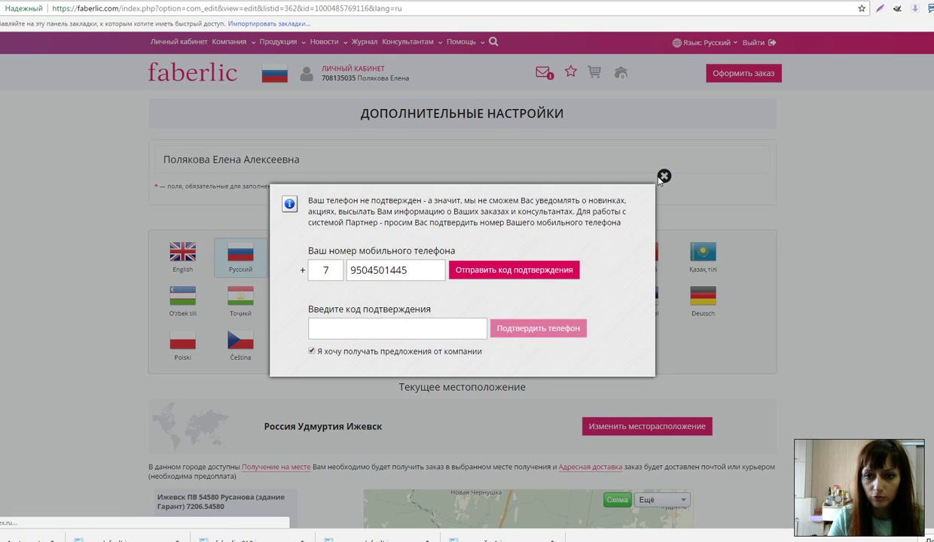
left_click(389, 134)
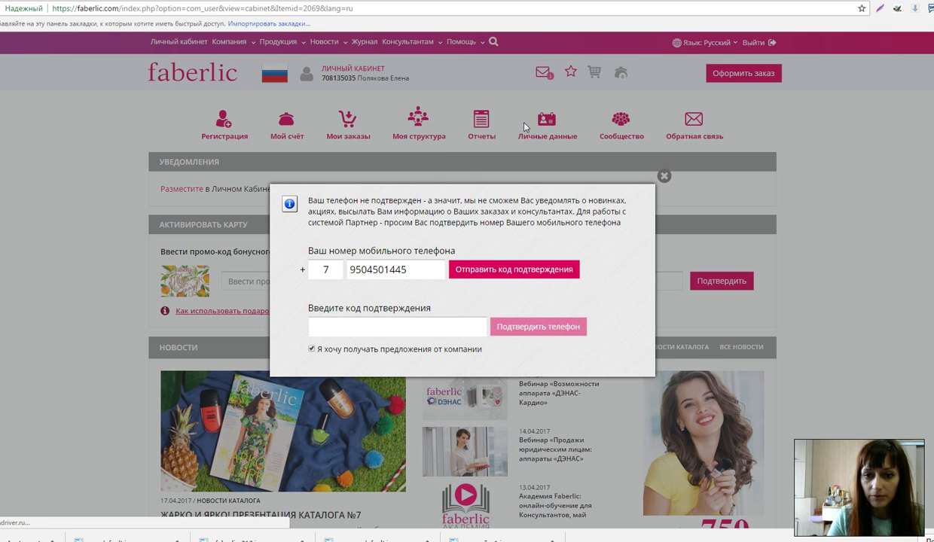
left_click(663, 176)
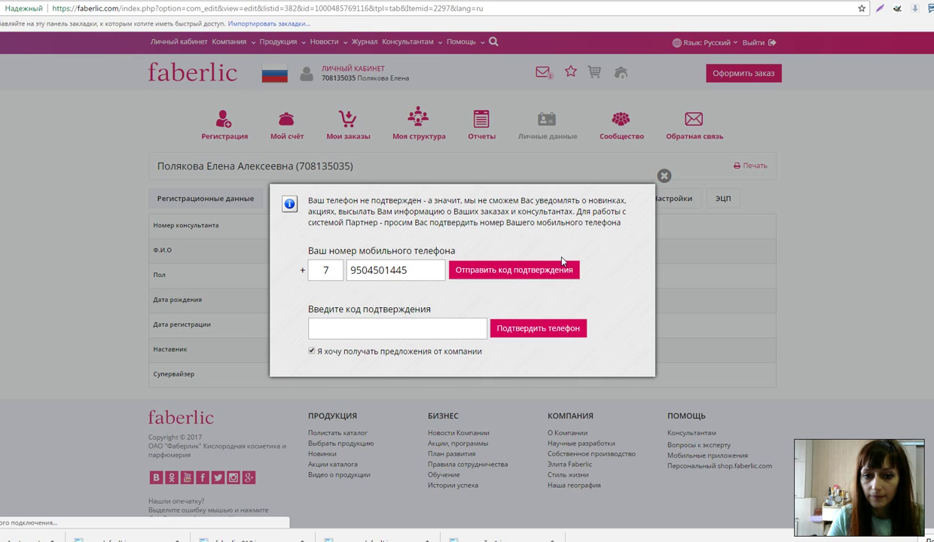
key("Escape")
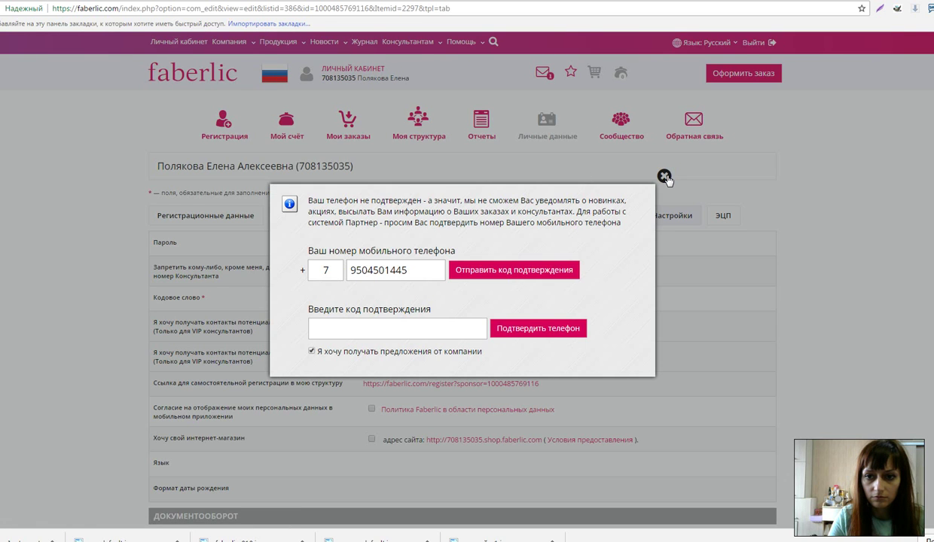
left_click(663, 176)
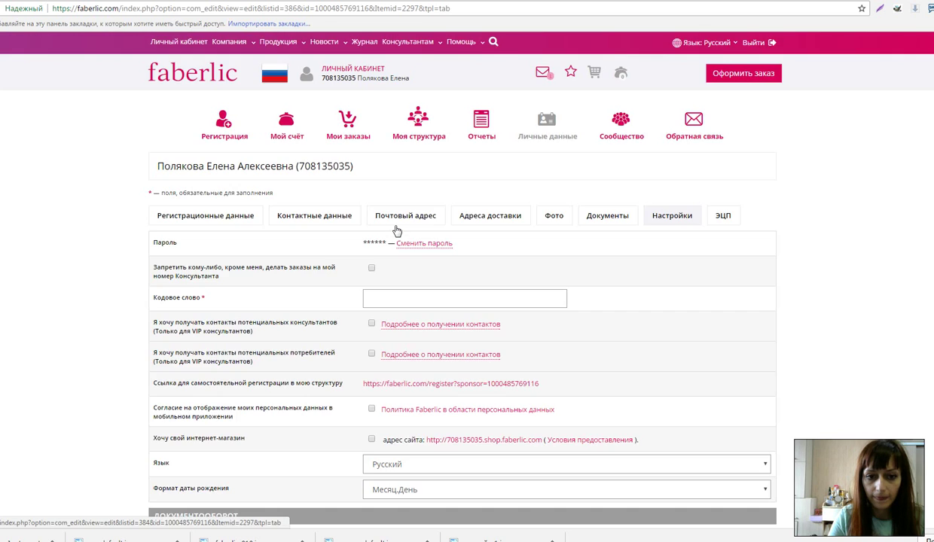
Enter a code word in the Кодовое слово field
scroll(395, 231, "down", 1)
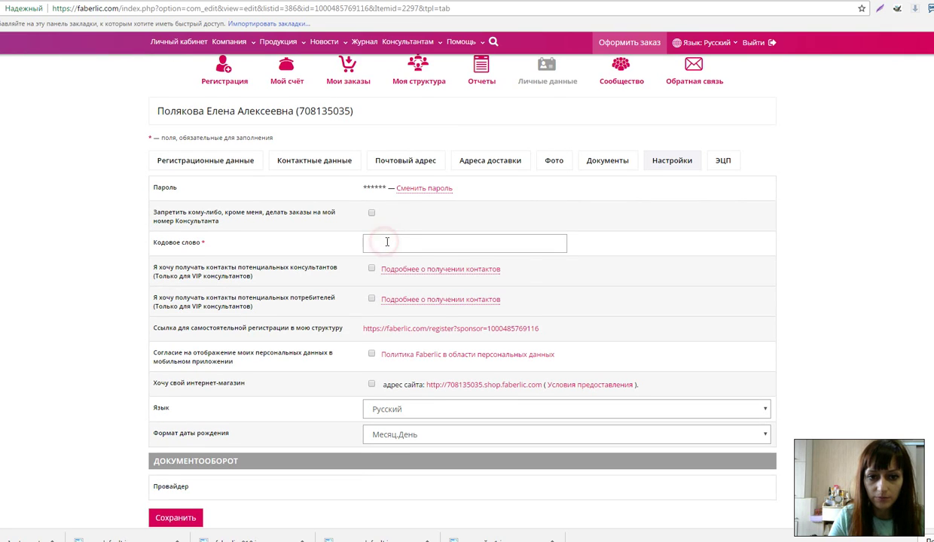
left_click(387, 241)
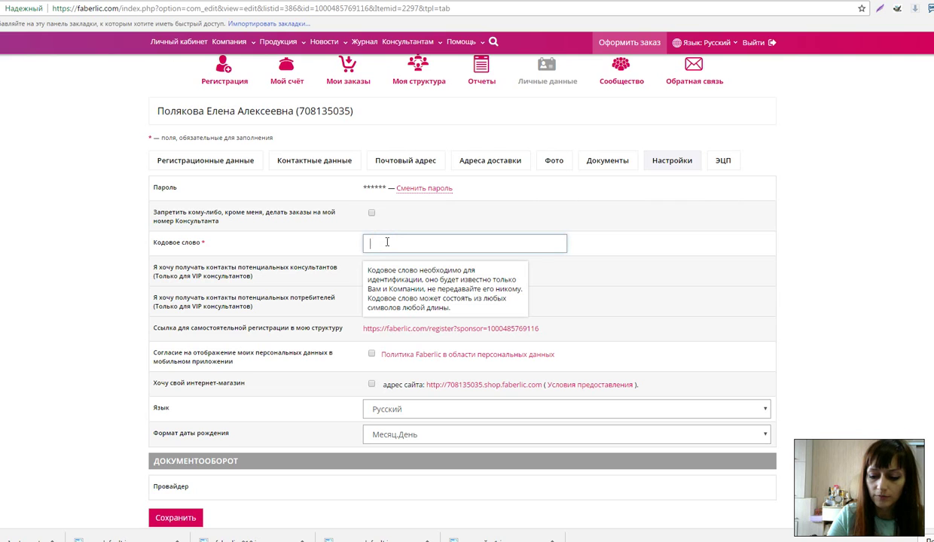
type("123")
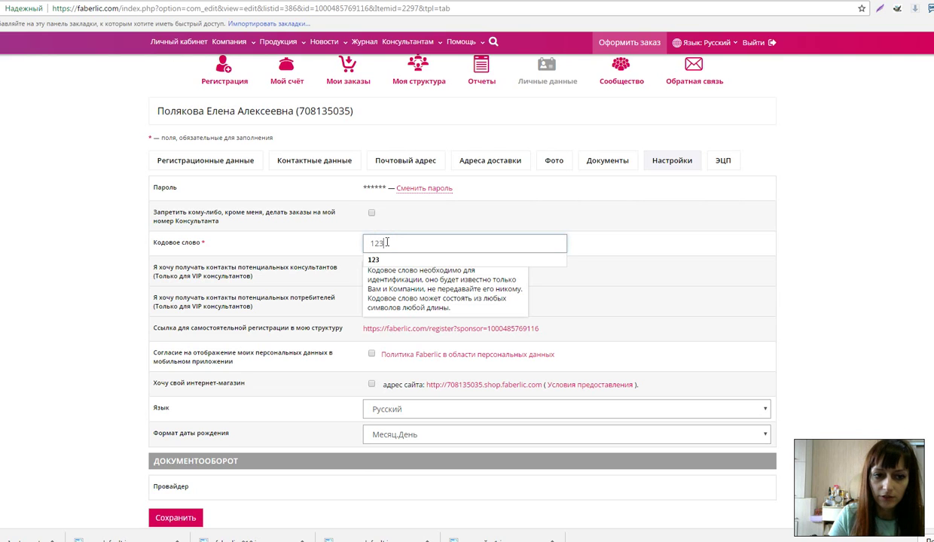
left_click(326, 243)
Enable both contact options by residence, app data display and an online shop, then save
left_click(371, 268)
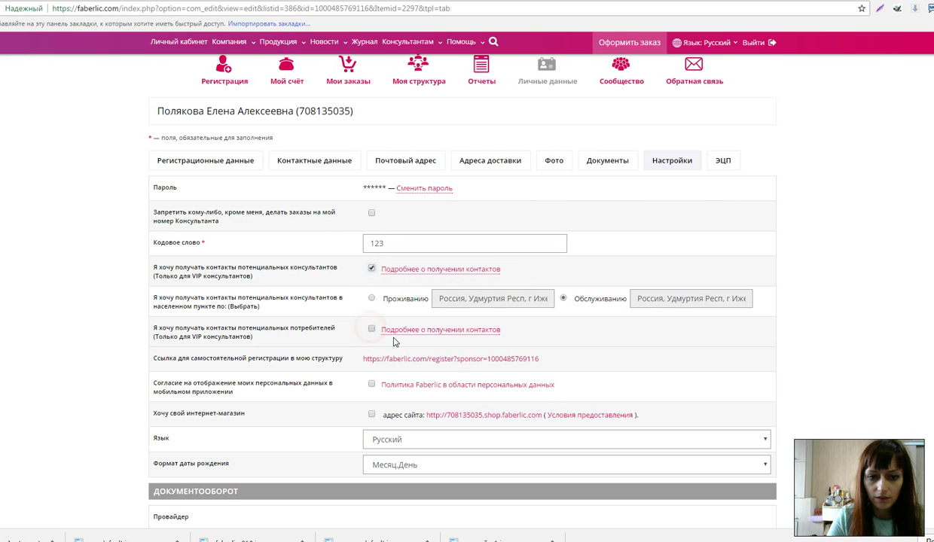
left_click(371, 329)
left_click(371, 299)
left_click(372, 359)
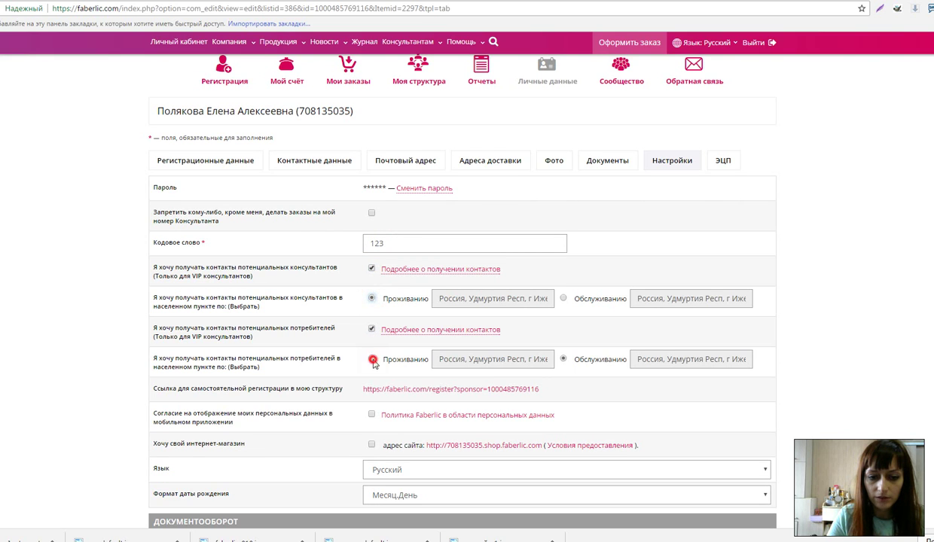
scroll(399, 258, "down", 2)
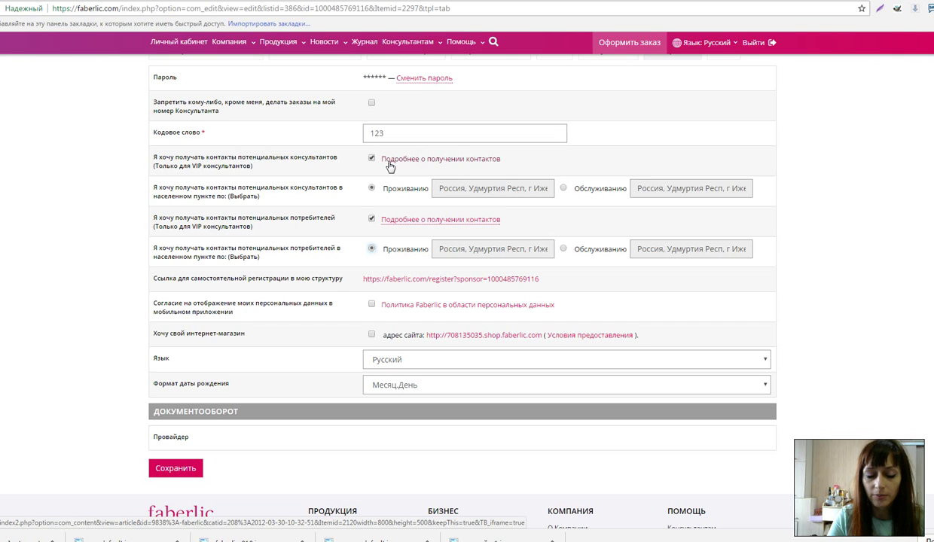
left_click(371, 303)
left_click(371, 335)
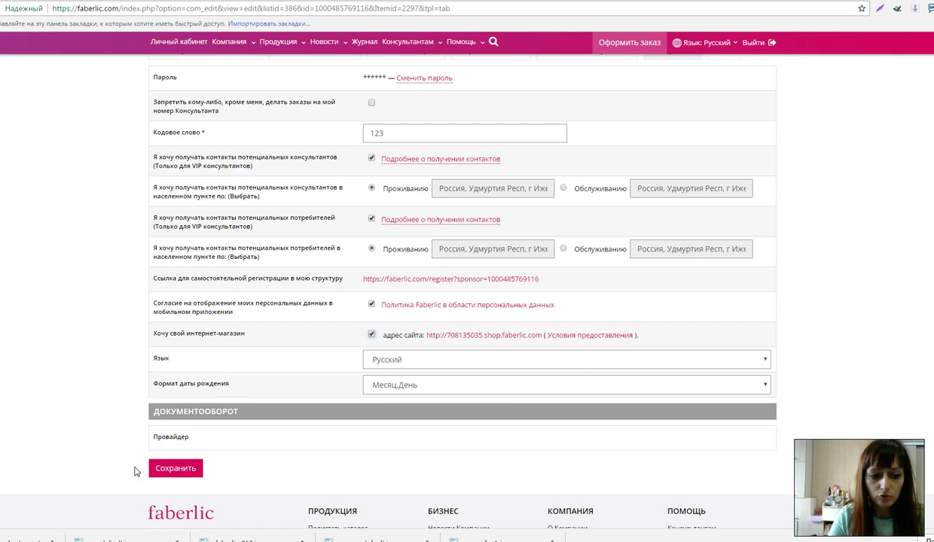
left_click(179, 466)
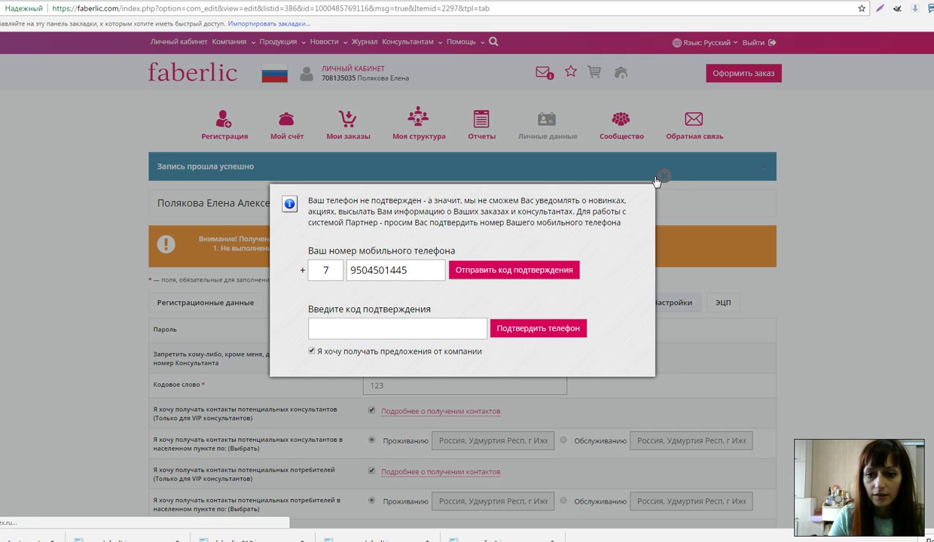
Dismiss the phone prompt and review the saved settings before opening Контактные данные
left_click(225, 248)
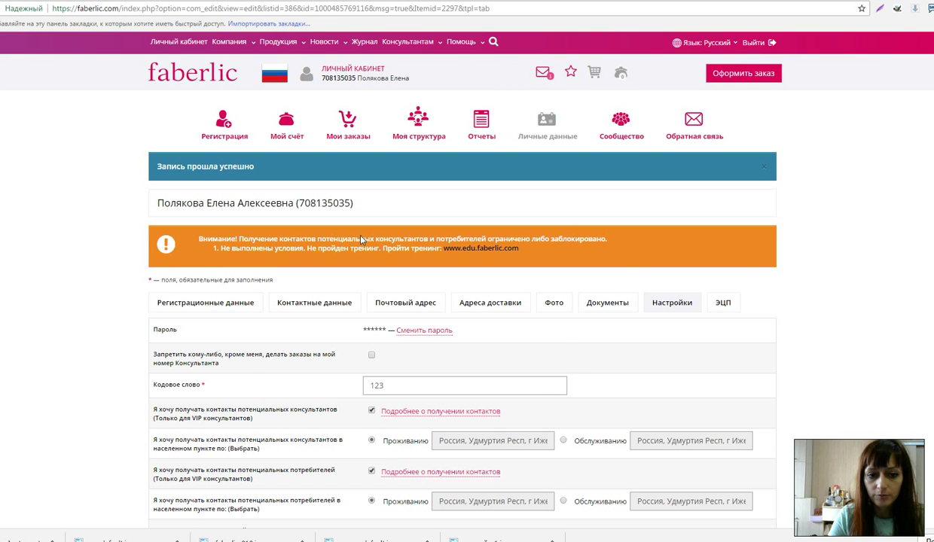
scroll(361, 239, "down", 1)
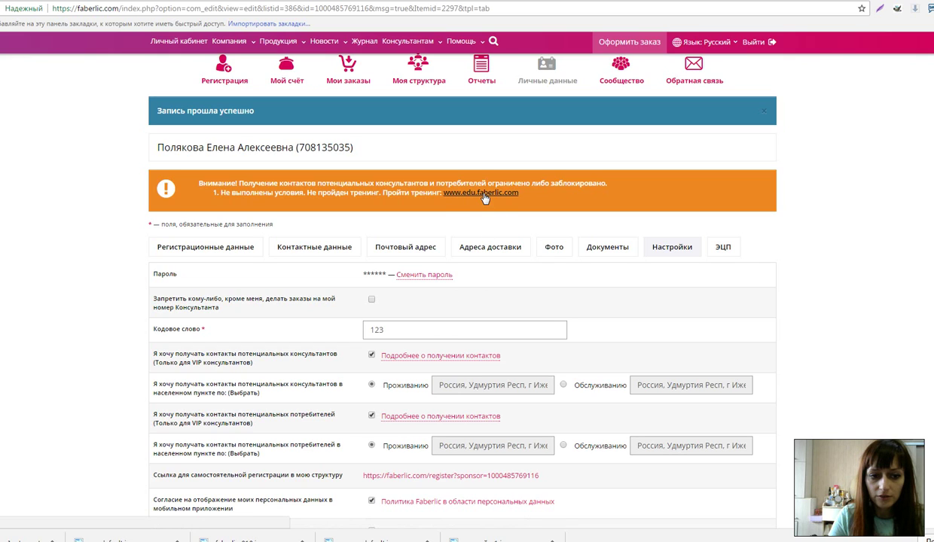
scroll(280, 334, "down", 3)
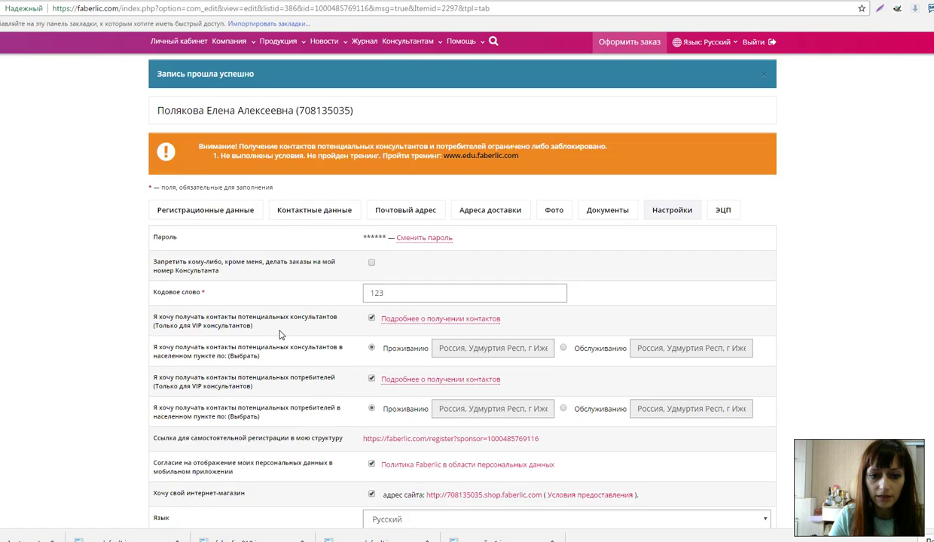
scroll(281, 334, "up", 5)
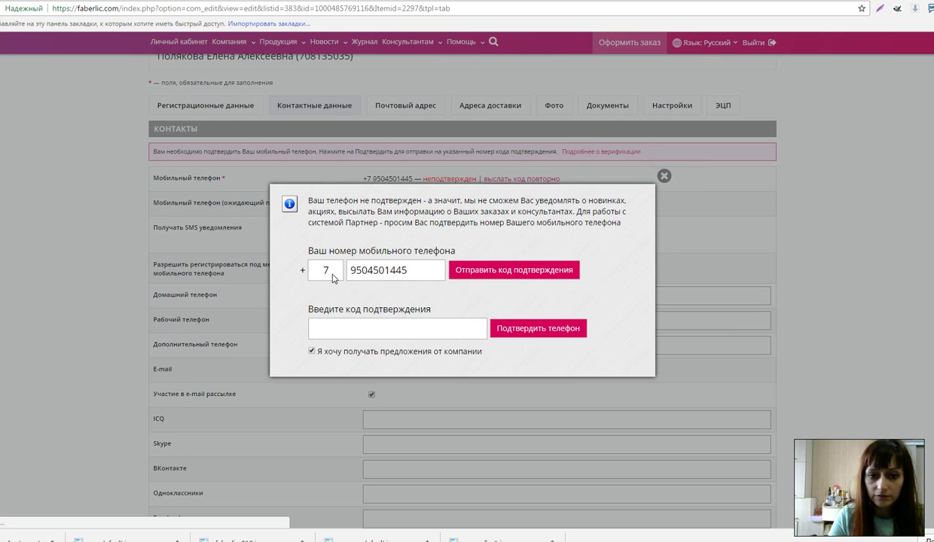
Allow registration under this account by mobile number and send an e-mail confirmation code
key("Escape")
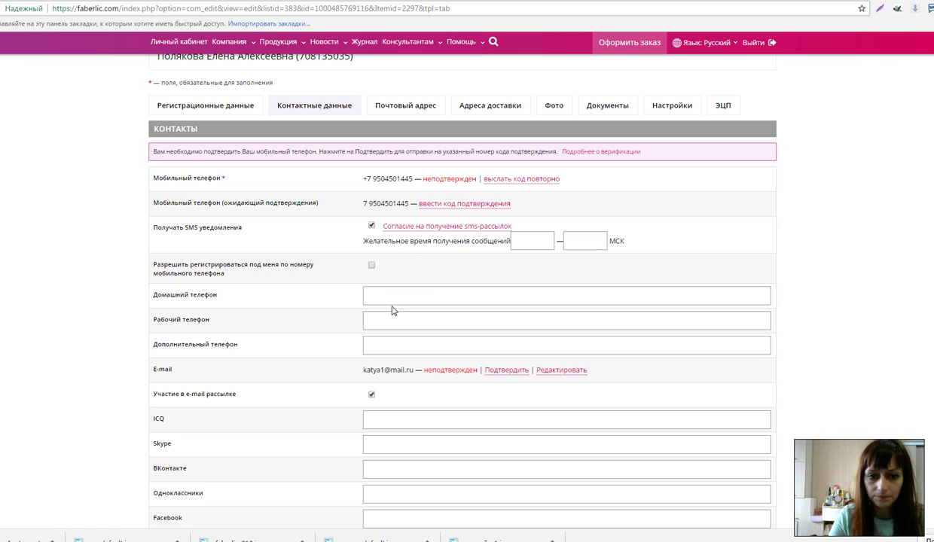
left_click(370, 266)
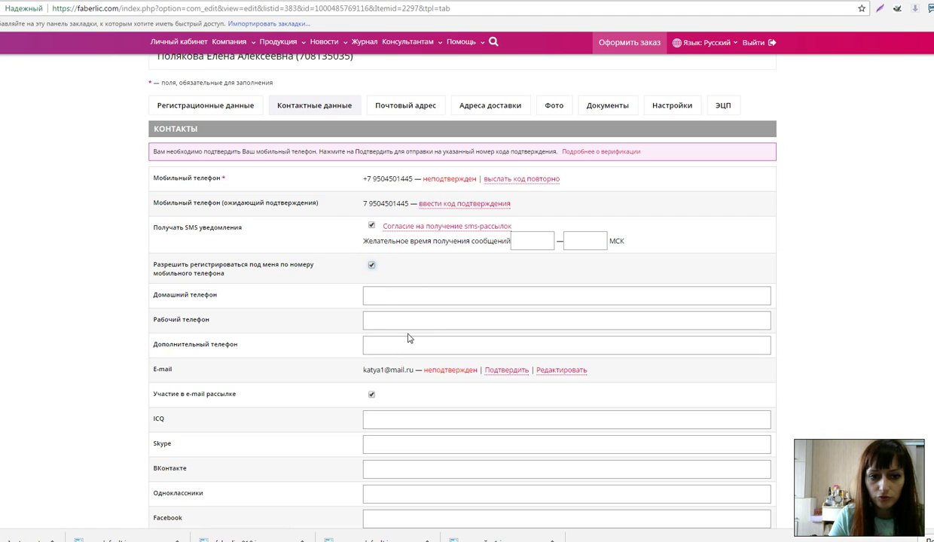
left_click(488, 368)
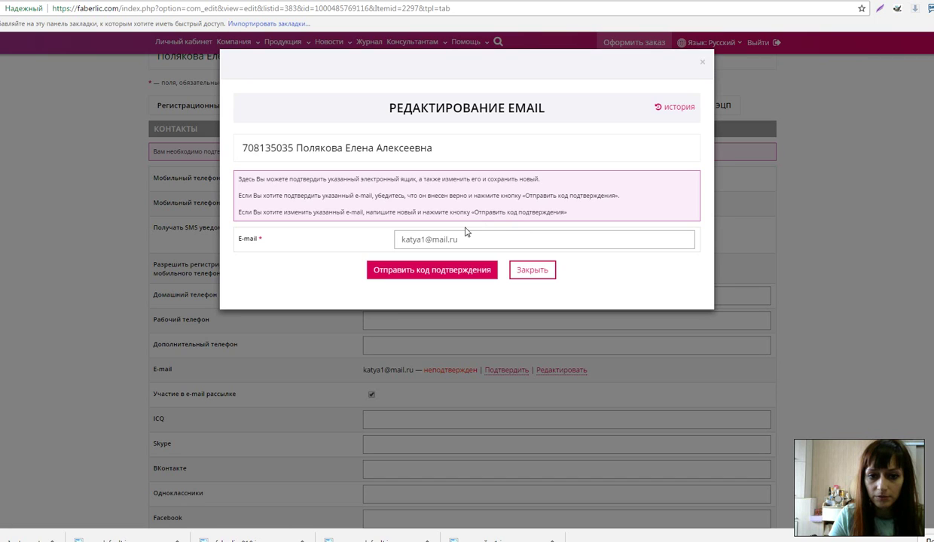
left_click(436, 276)
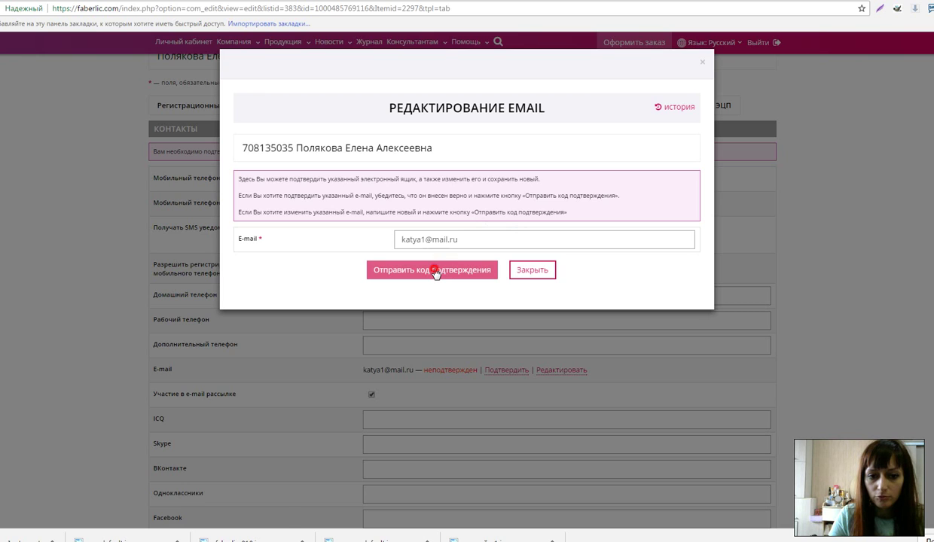
left_click(435, 271)
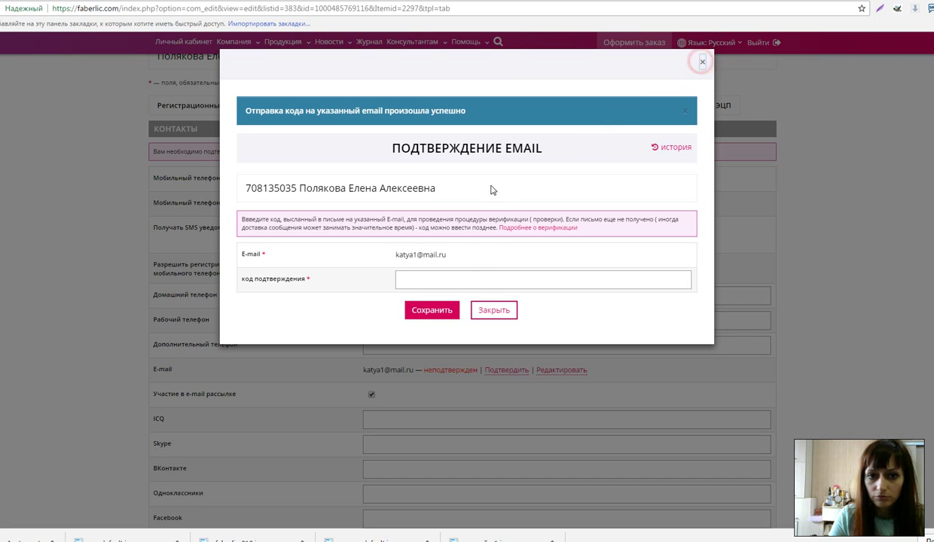
key("Escape")
scroll(240, 375, "down", 3)
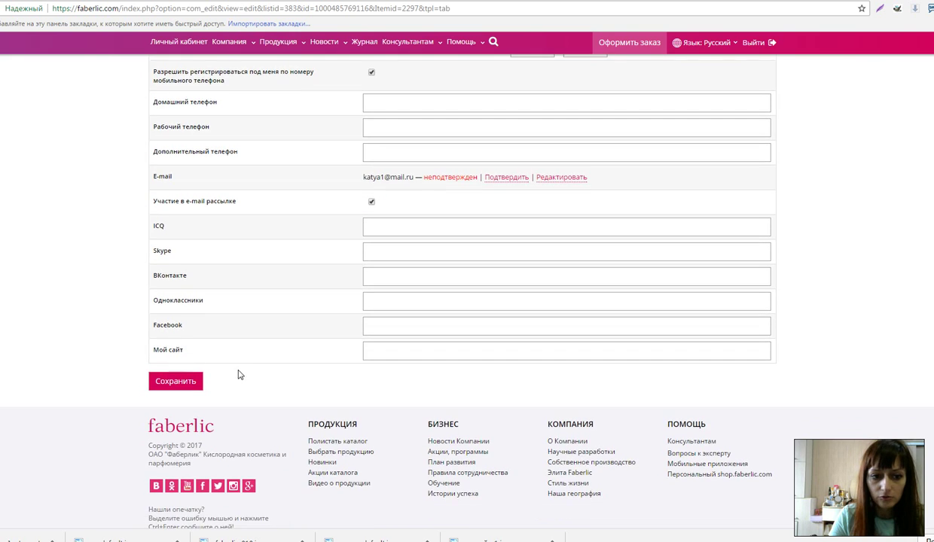
Save the Контактные данные section and close the phone-confirmation popup, leaving phone and e-mail unconfirmed
left_click(172, 368)
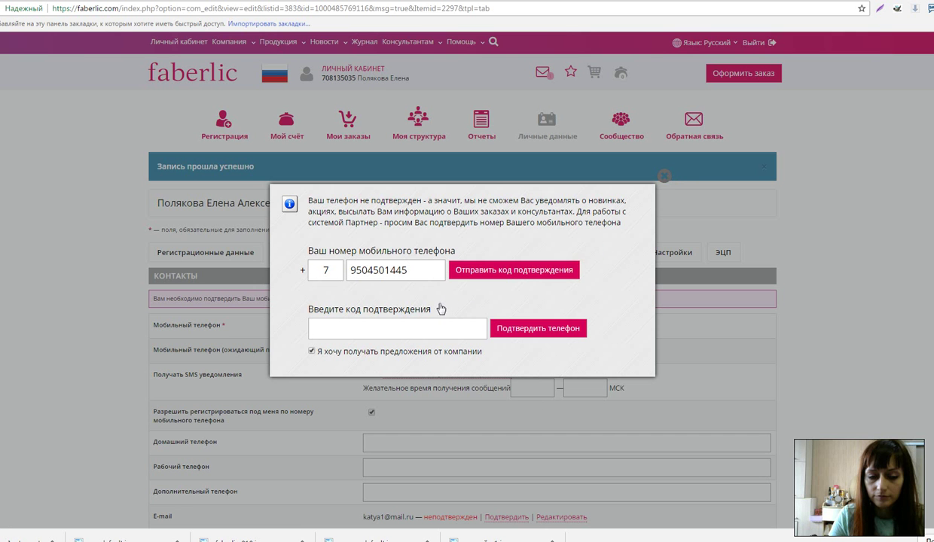
key("Escape")
scroll(435, 308, "down", 3)
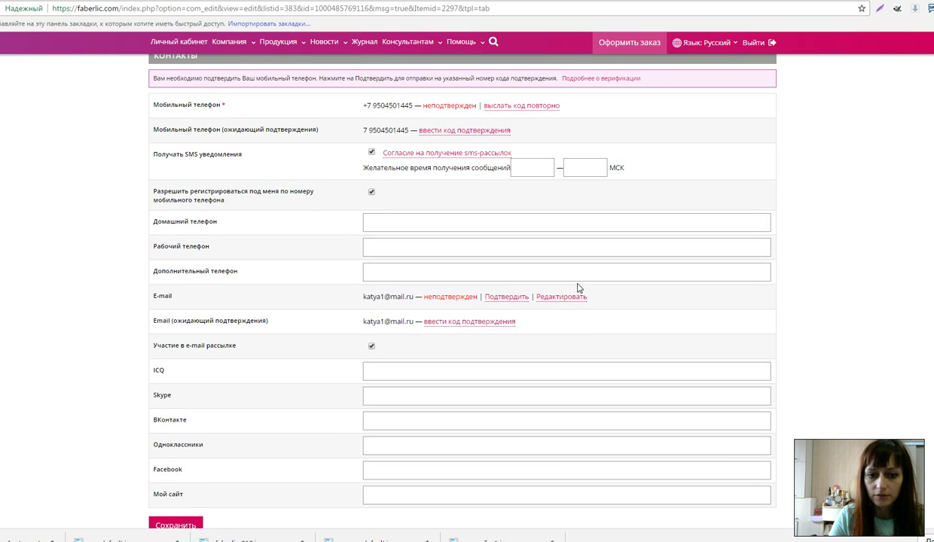
scroll(578, 288, "up", 1)
scroll(577, 288, "up", 3)
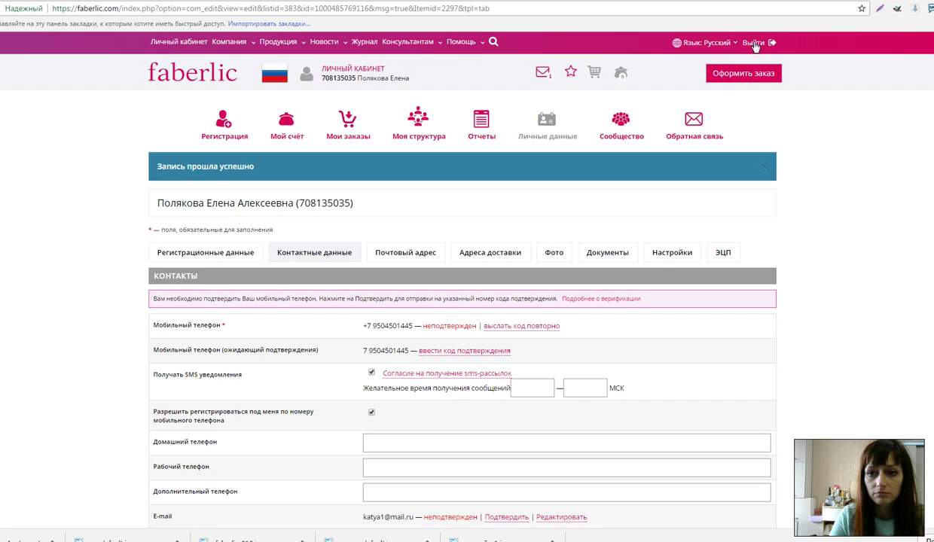
Sign out with Выйти and open the Регистрация консультанта form on the login page
left_click(754, 43)
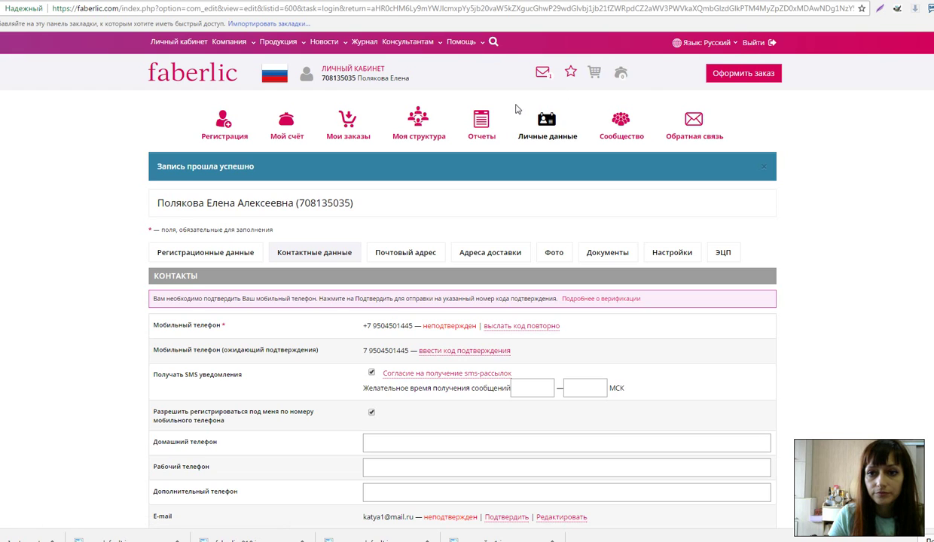
left_click(748, 46)
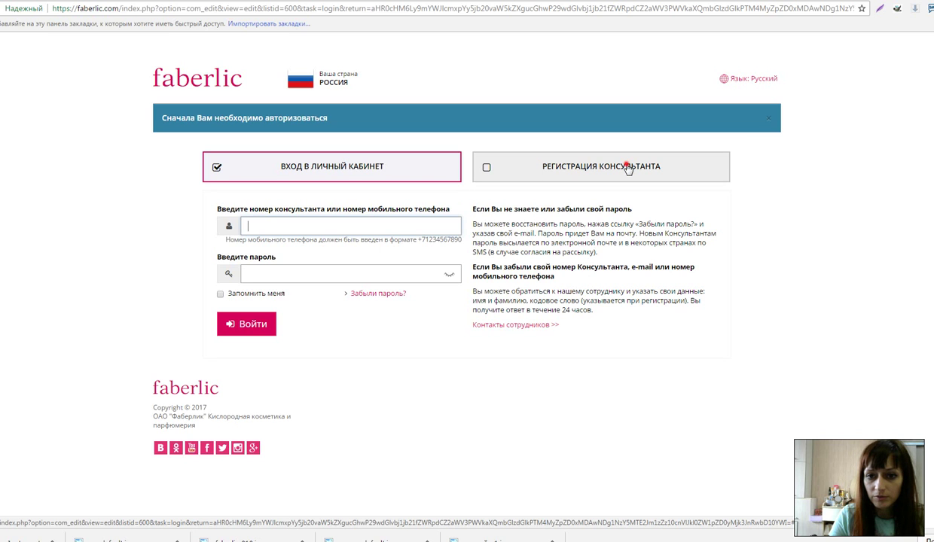
left_click(627, 169)
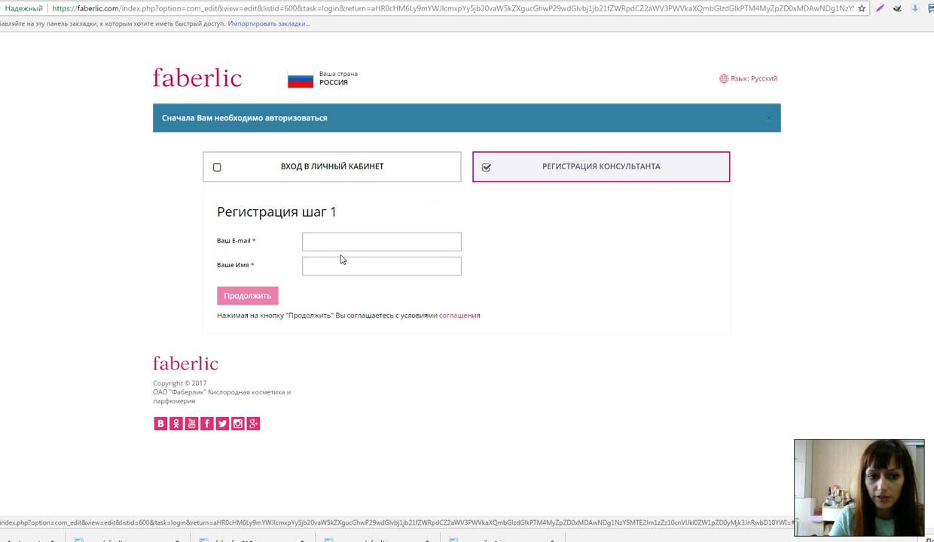